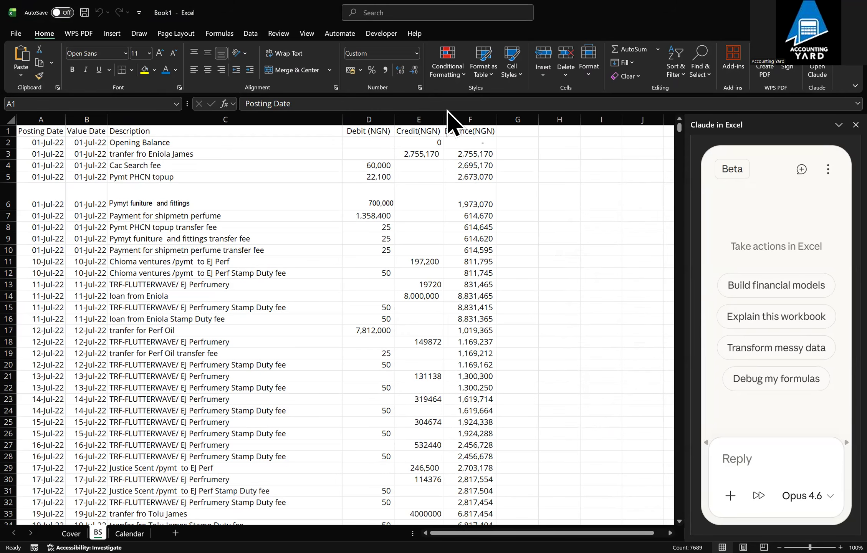
Paste the bank statement classification prompt into the Claude chat and widen the pane so the prompt is easier to read
left_click(736, 455)
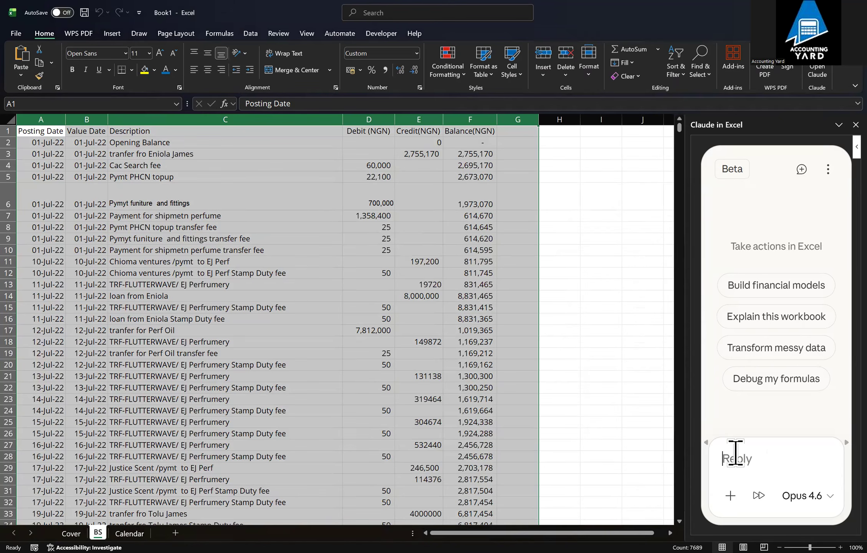
key("ctrl+v")
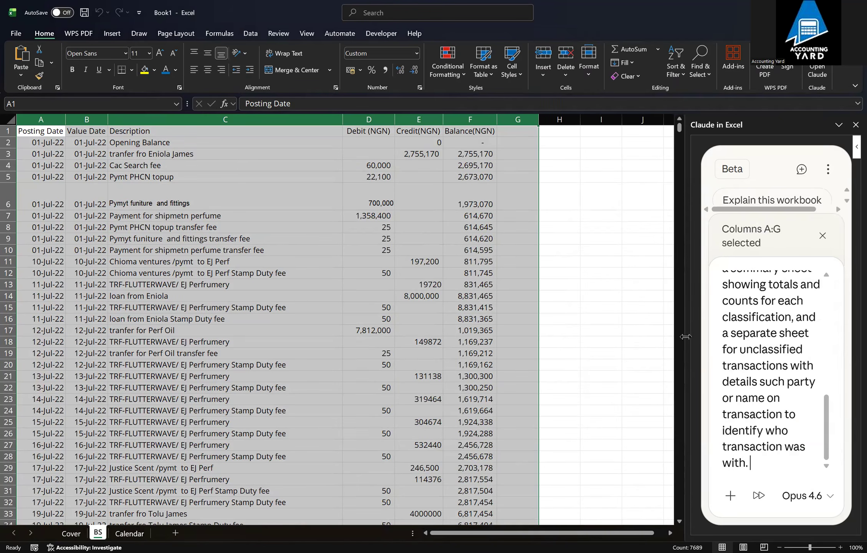
left_click_drag(685, 336, 544, 346)
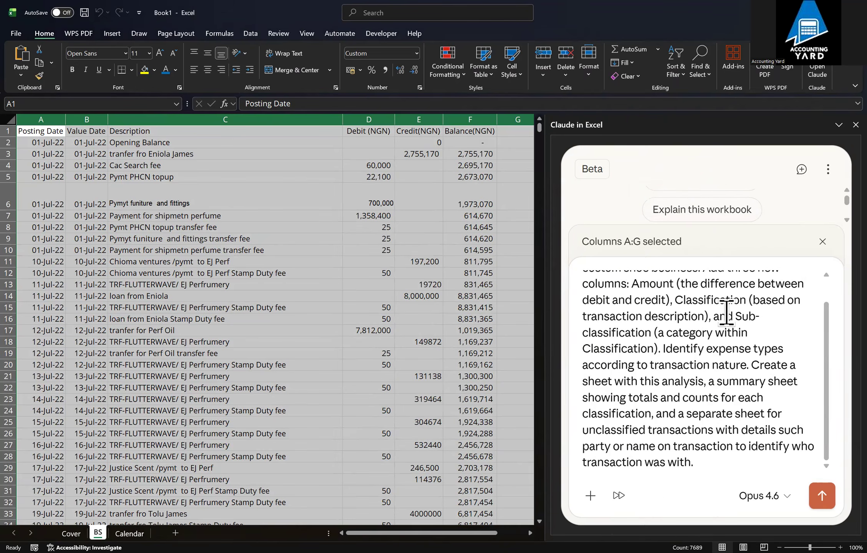
Replace "Sheet 1" at the start of the Claude prompt with "BS"
left_click(769, 339)
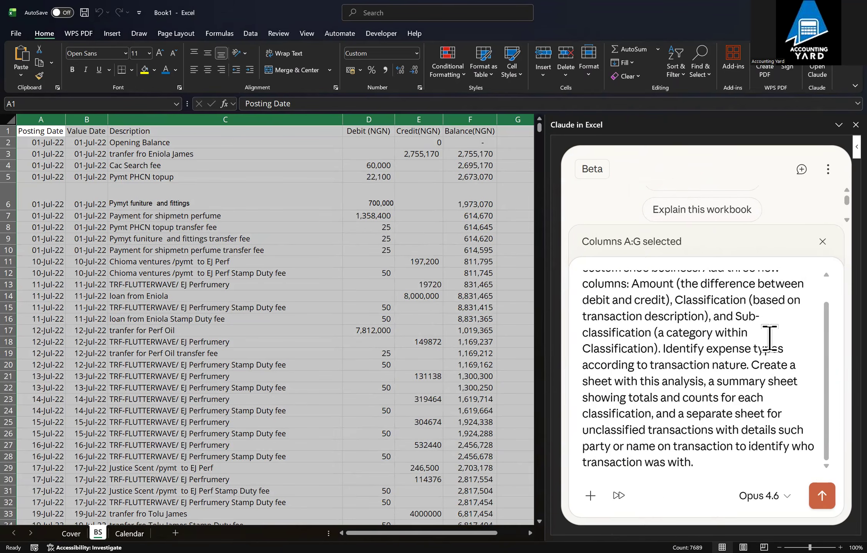
key("Up")
key("Up")
key("Up")
key("Up")
key("Up")
key("Up")
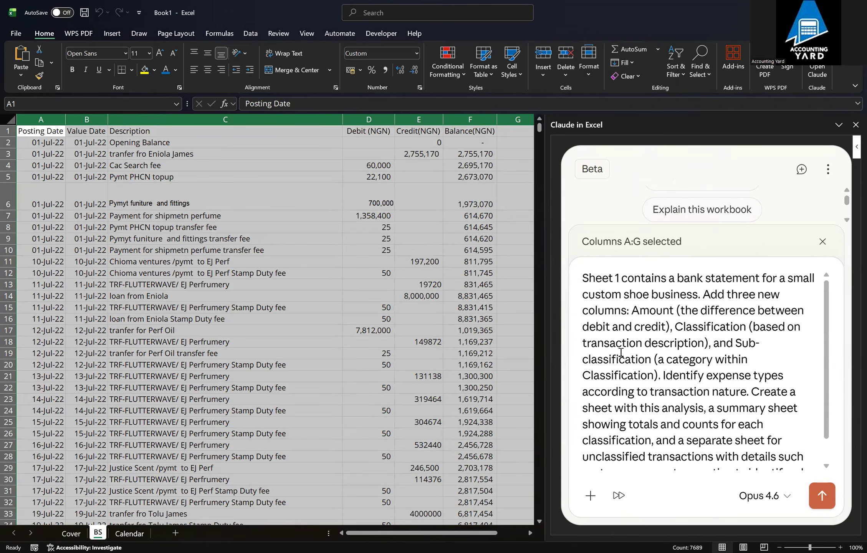
left_click(619, 277)
key("BackSpace")
key("BackSpace")
key("BackSpace")
key("BackSpace")
key("BackSpace")
key("BackSpace")
key("BackSpace")
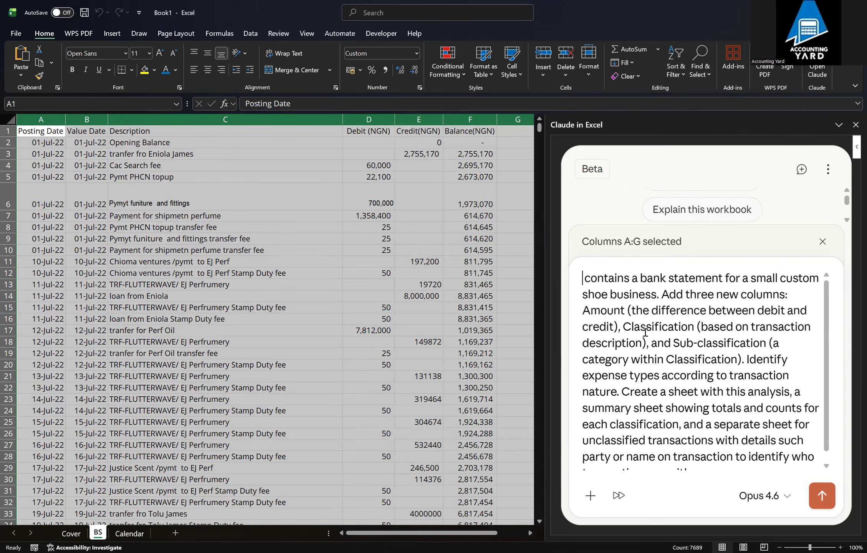
type("BS")
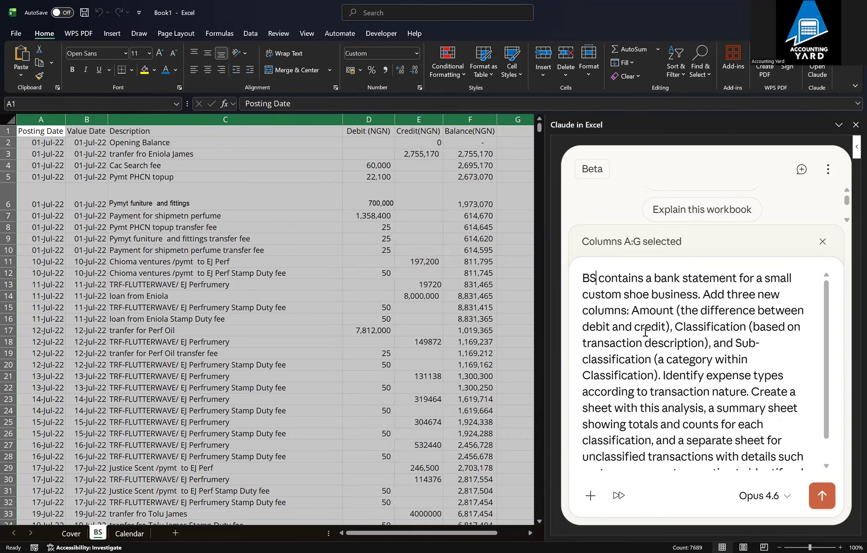
Replace "custom shoe business" in the prompt's first sentence with "bsuiness"
left_click(697, 295)
key("BackSpace")
key("BackSpace")
key("BackSpace")
key("BackSpace")
key("BackSpace")
key("BackSpace")
key("BackSpace")
key("BackSpace")
key("BackSpace")
key("BackSpace")
key("BackSpace")
key("BackSpace")
key("BackSpace")
key("BackSpace")
key("BackSpace")
key("BackSpace")
key("BackSpace")
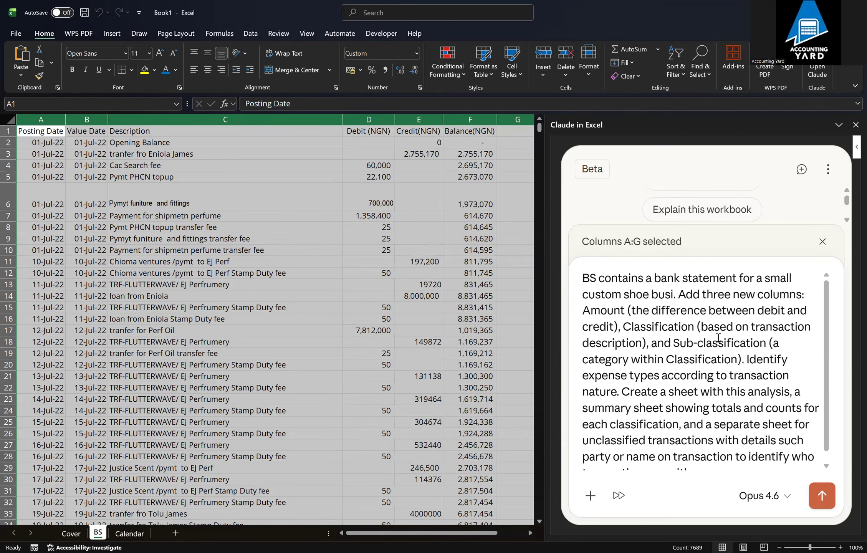
key("BackSpace")
type("bsuiness")
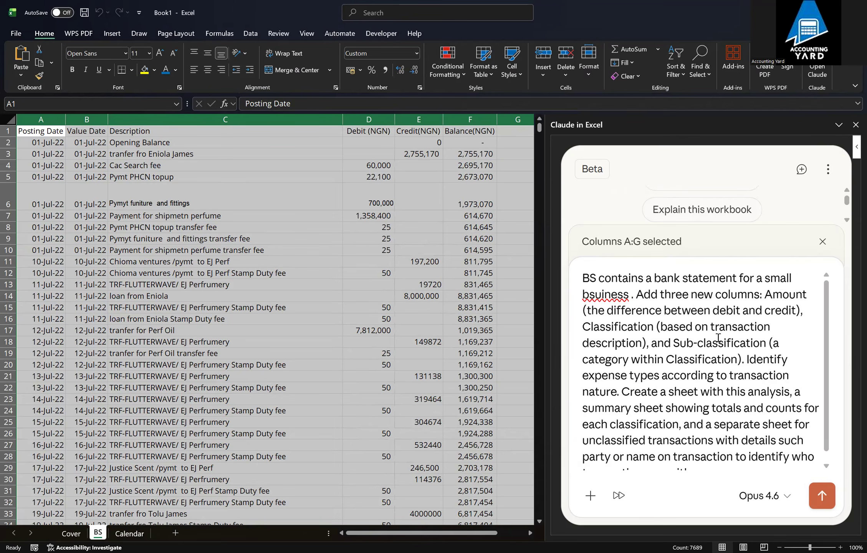
Delete the word "transaction" before "description" in the prompt's Classification instruction and go to the end of the prompt
key("Down")
key("BackSpace")
key("BackSpace")
key("BackSpace")
key("BackSpace")
key("BackSpace")
key("BackSpace")
key("BackSpace")
key("BackSpace")
key("BackSpace")
key("BackSpace")
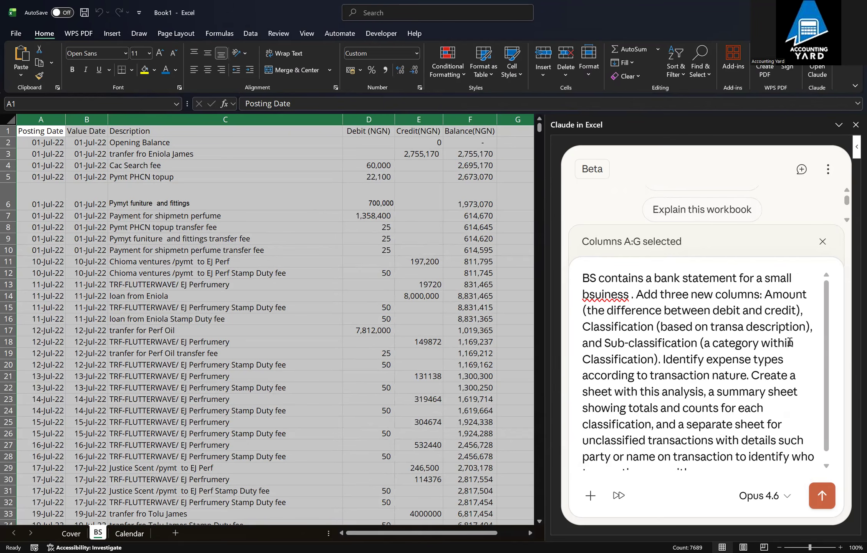
key("BackSpace")
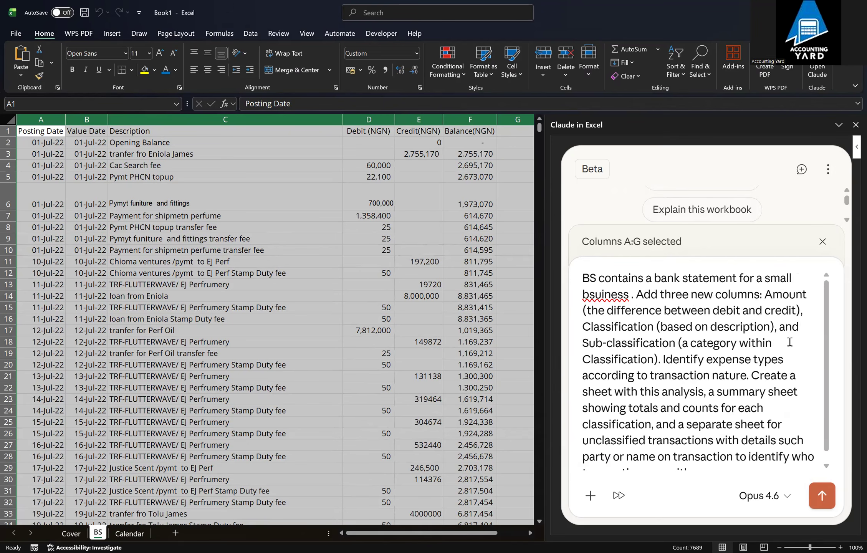
key("Down")
key("Down")
key("Down")
key("Down")
key("Down")
key("Down")
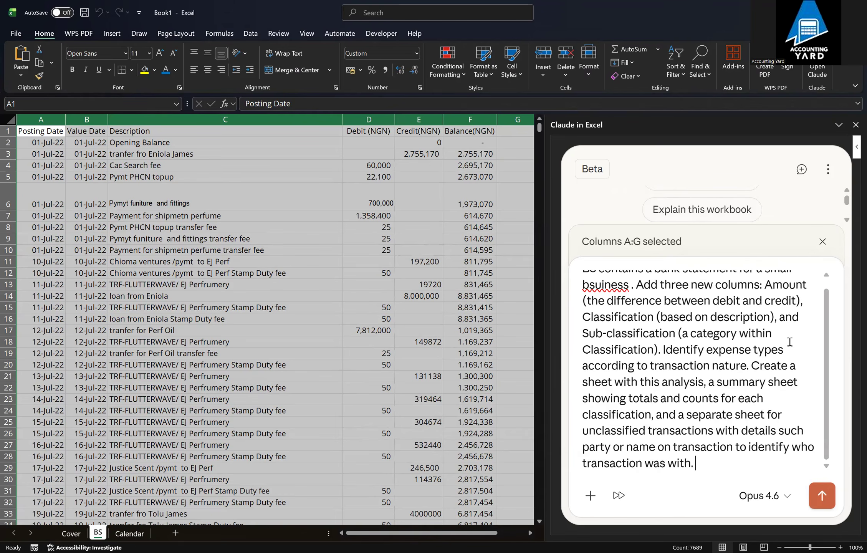
Check the last transaction rows of the BS sheet, return to cell A1 and submit the prompt to Claude
left_click(75, 286)
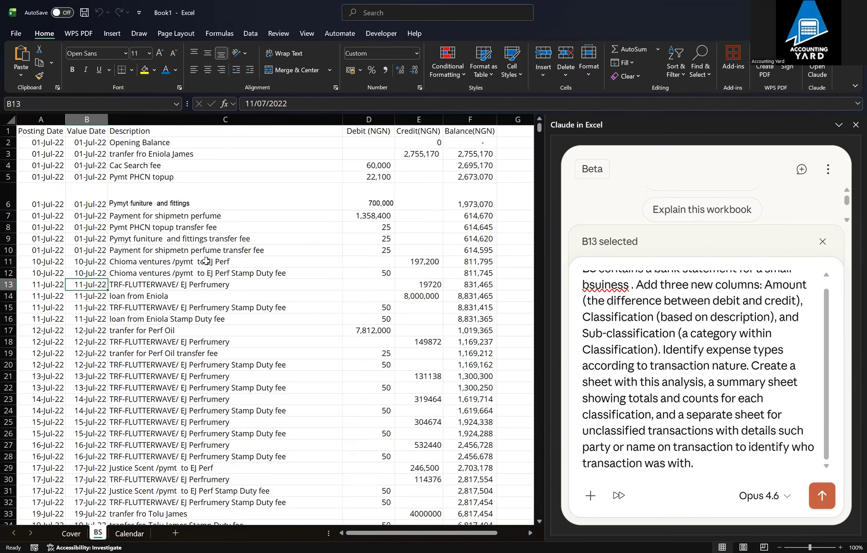
key("ctrl+Down")
key("Left")
key("Down")
key("Down")
key("Up")
key("Up")
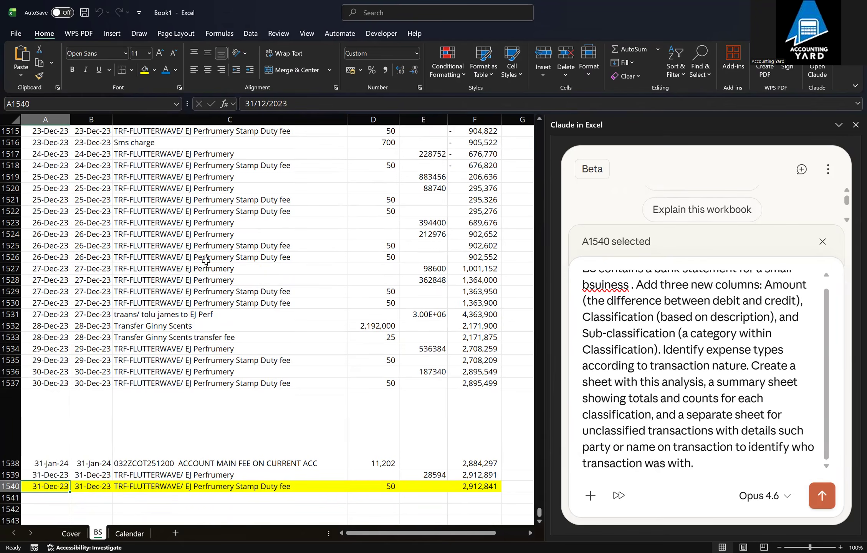
key("ctrl+Up")
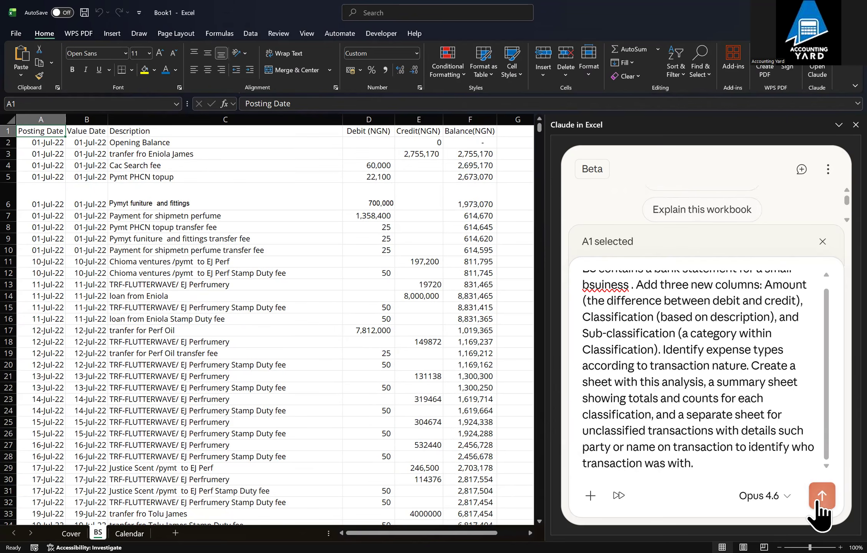
left_click(822, 497)
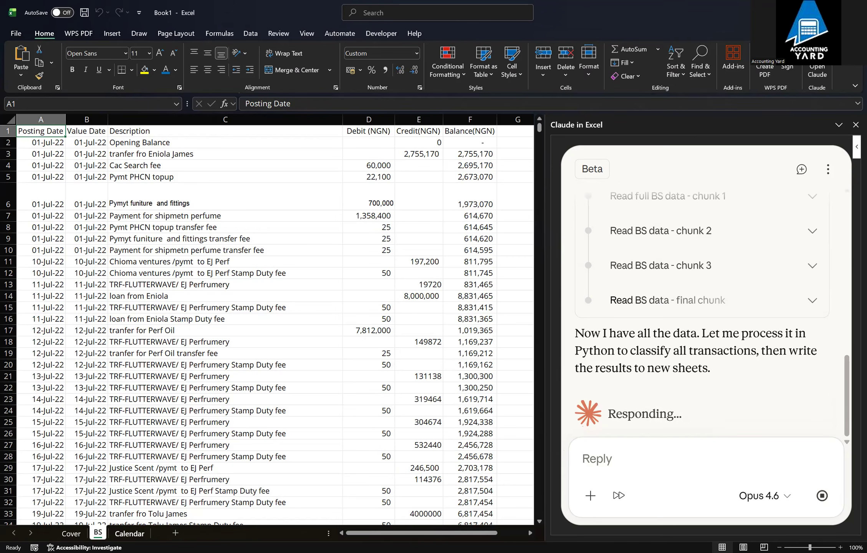
View the training schedule on the Calendar sheet and return to the BS sheet
left_click(129, 533)
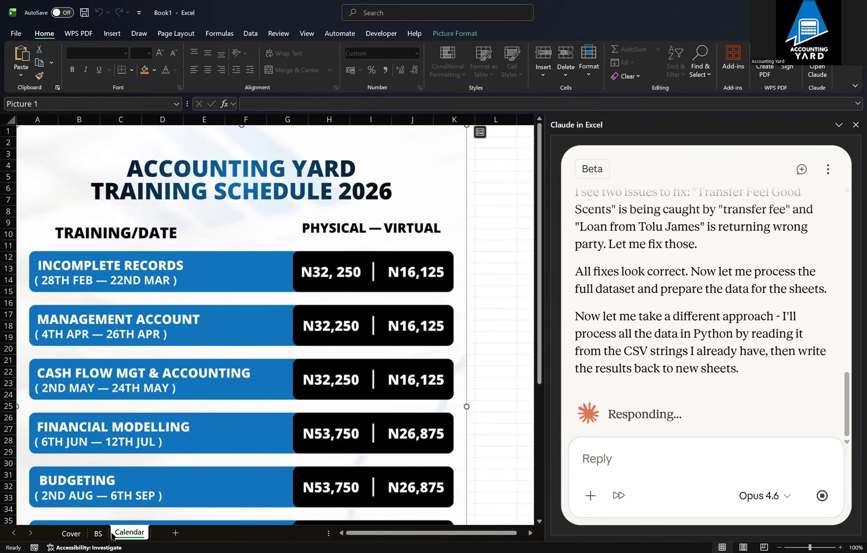
left_click(98, 533)
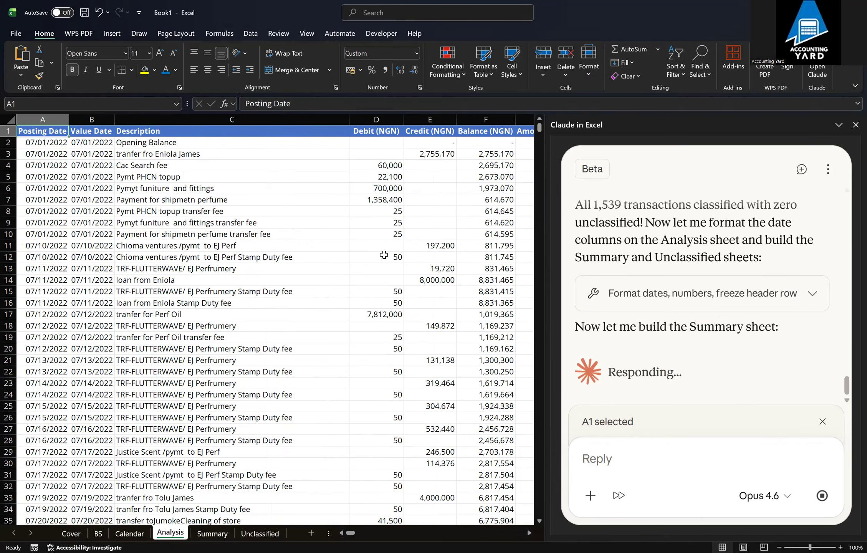
Examine the columns of the generated Analysis sheet along row 17, from the debit amount towards the added columns
left_click(384, 318)
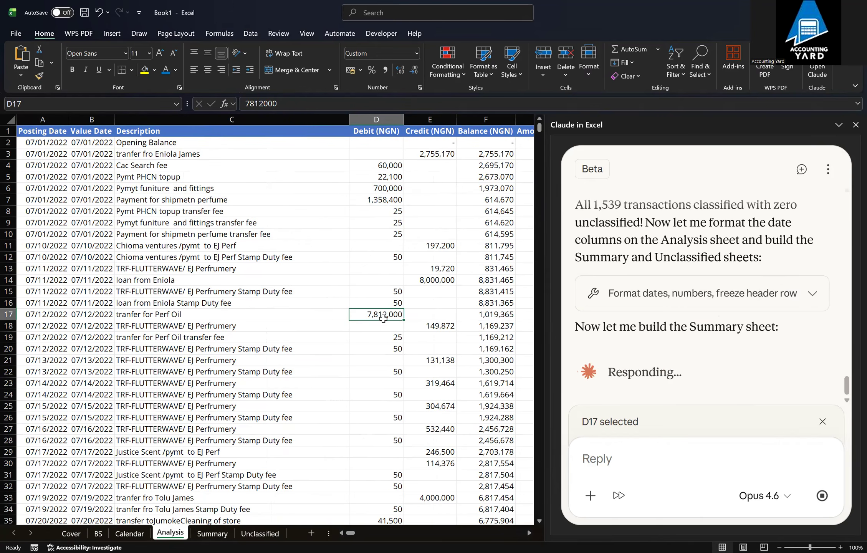
key("Right")
key("Right")
key("Right")
key("Right")
key("Right")
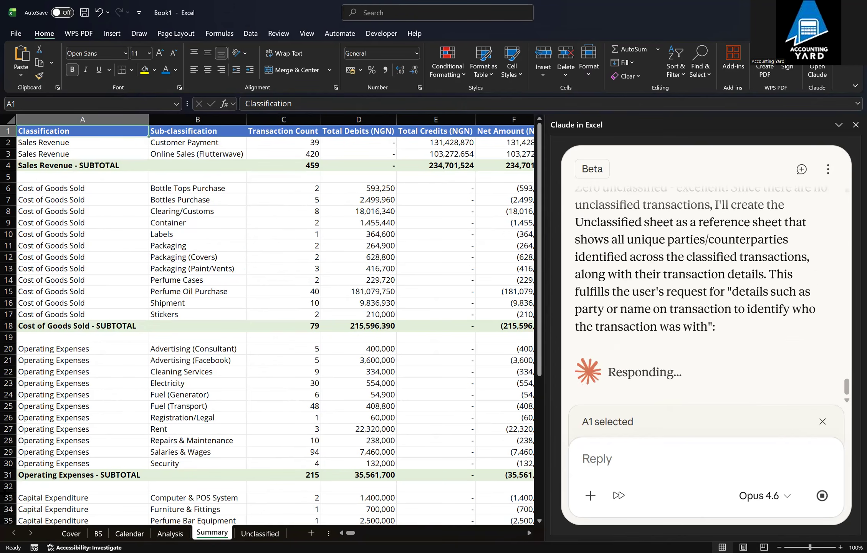
Examine the Operating Expenses sub-classifications on the Summary sheet
left_click(69, 396)
key("Right")
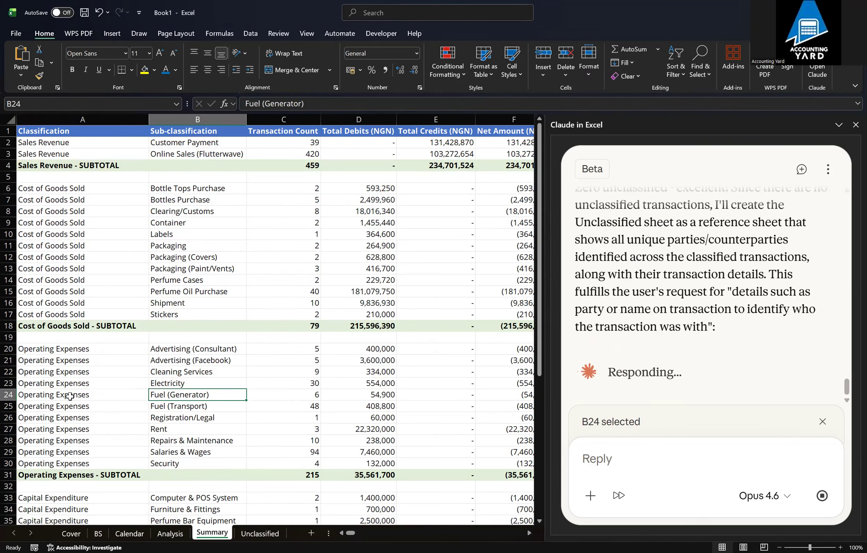
key("Up")
key("Up")
key("Up")
key("Up")
key("Down")
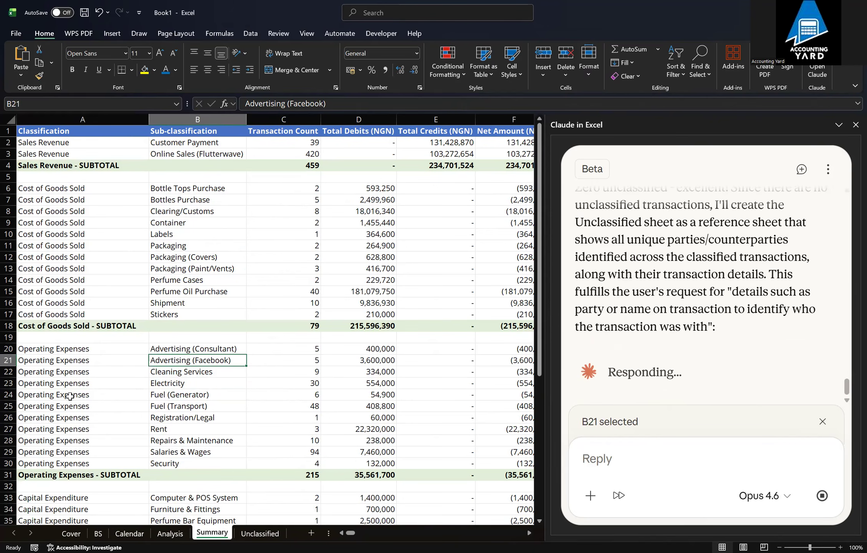
key("Down")
key("Down")
key("Down")
key("Down")
key("Down")
key("Down")
key("Down")
key("Down")
key("Down")
key("Down")
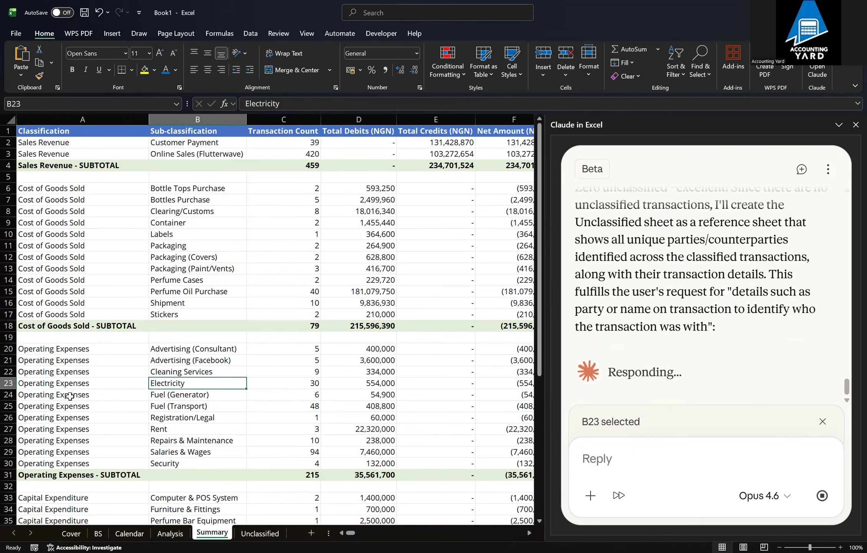
Examine the Capital Expenditure and Owner Capital/Loans sections of the Summary sheet
key("Down")
key("Down")
key("Down")
key("Down")
key("Down")
key("Down")
key("Down")
key("Down")
key("Down")
key("Up")
key("Up")
key("Up")
key("Up")
key("Up")
key("Up")
key("Up")
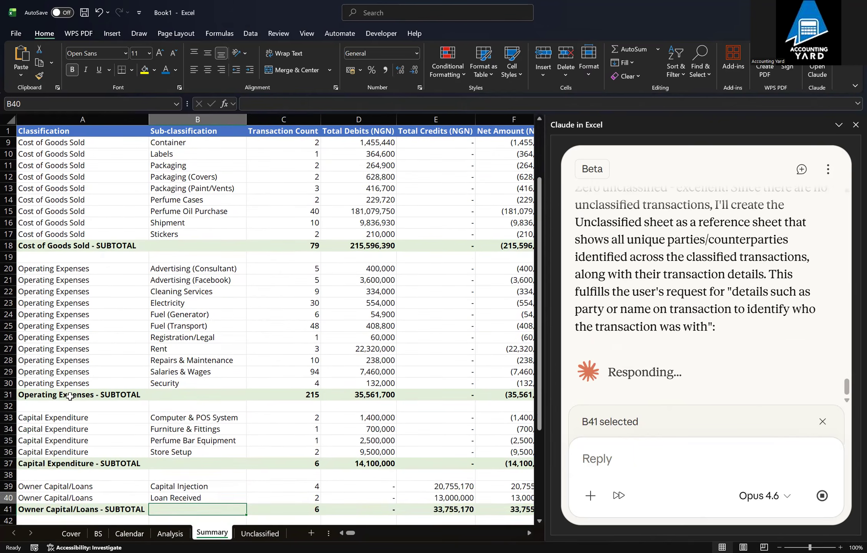
key("Down")
key("Down")
key("Down")
key("Down")
key("Down")
key("Down")
key("Down")
key("Down")
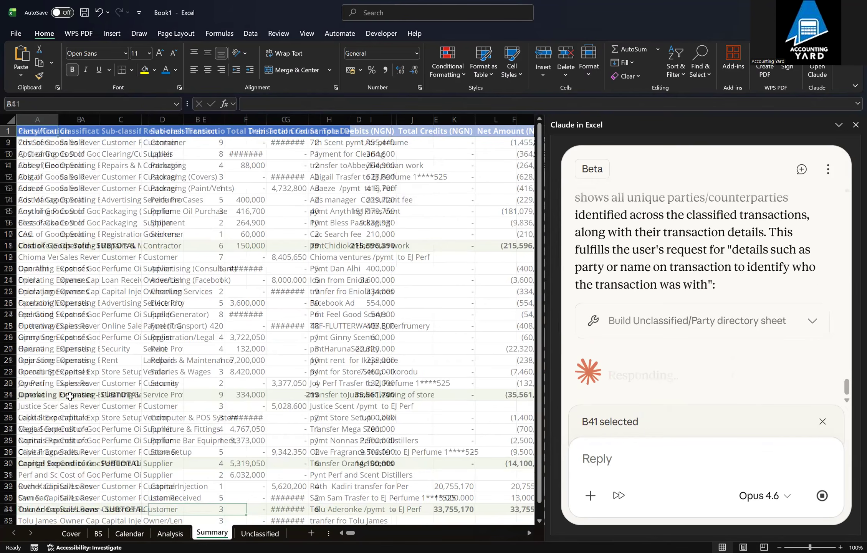
key("Up")
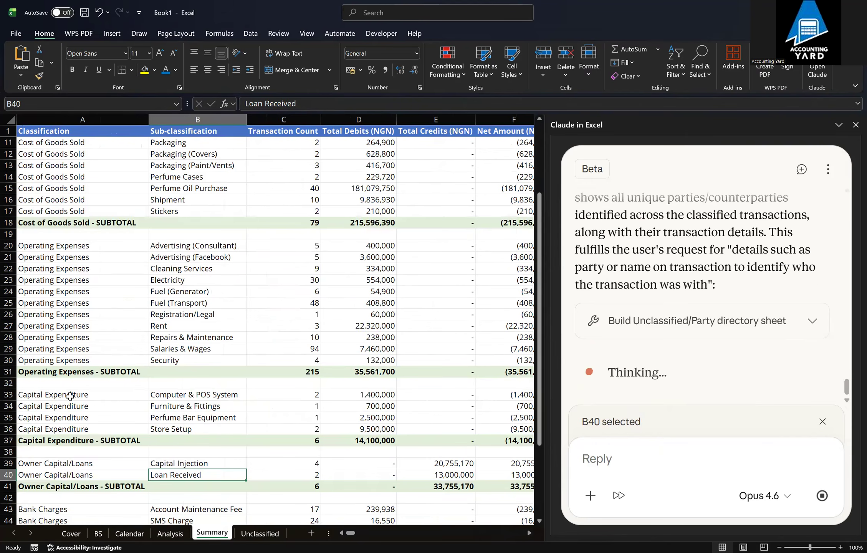
Examine the Bank Charges, Opening Balance and GRAND TOTAL rows of the Summary sheet
key("Down")
key("Down")
key("Down")
key("Down")
key("Down")
key("Down")
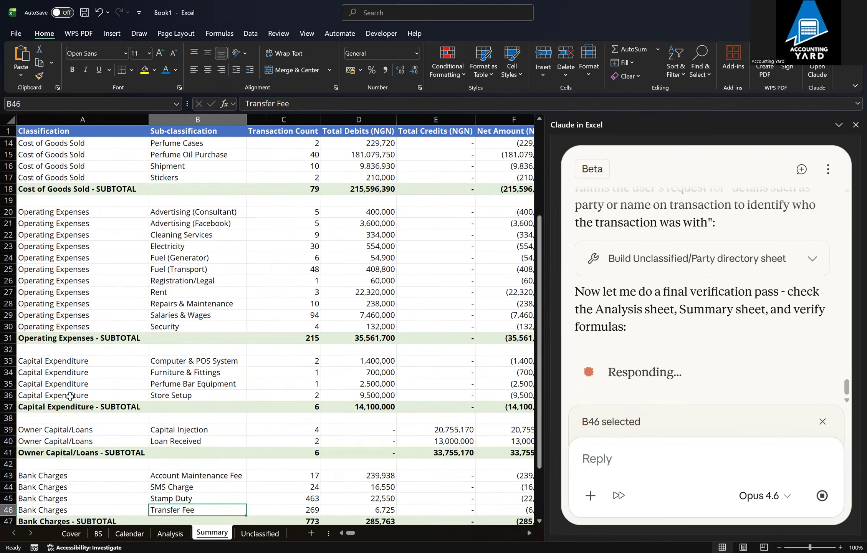
key("Down")
key("Down")
key("Down")
key("Down")
key("Up")
key("Up")
key("Up")
key("Up")
key("Up")
key("Up")
key("Up")
key("Down")
key("Down")
key("Down")
key("Down")
key("Down")
key("Down")
key("Down")
key("Down")
key("Down")
key("Down")
key("Down")
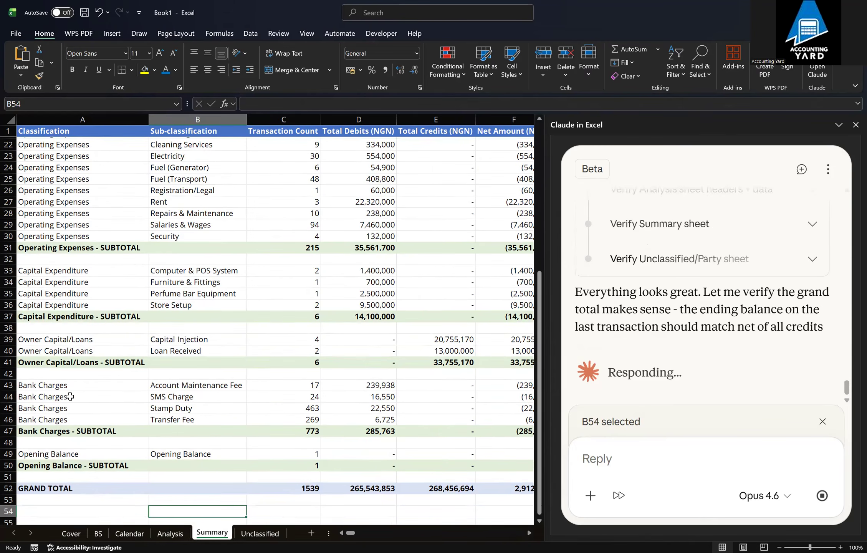
key("Down")
key("Down")
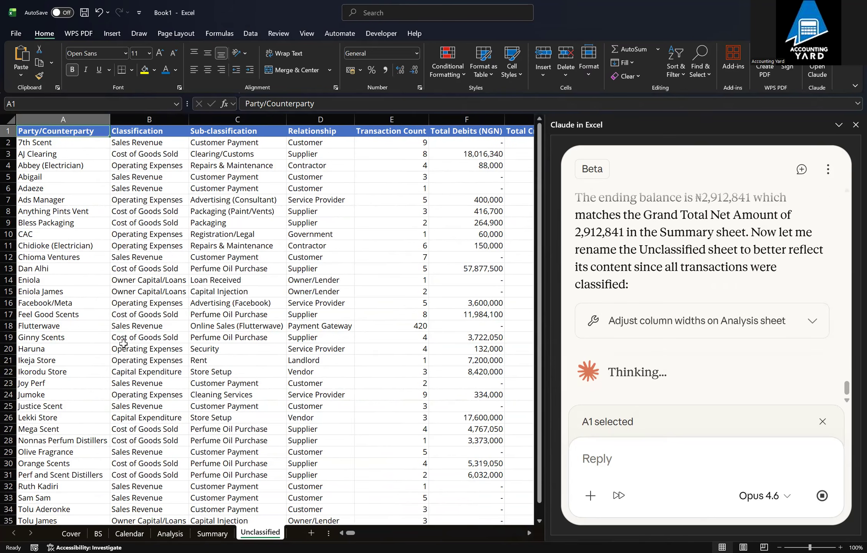
Examine the party, classification, sub-classification and relationship columns in the first rows of the Unclassified sheet
left_click(140, 152)
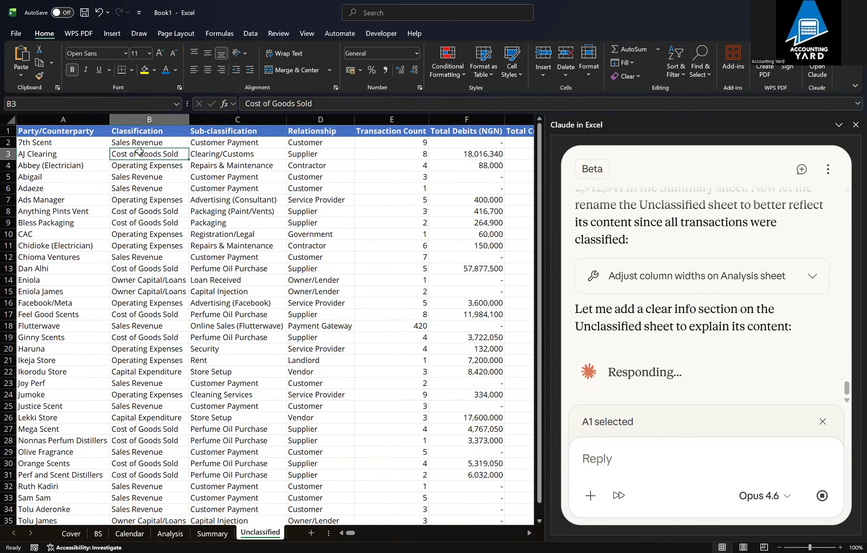
key("Right")
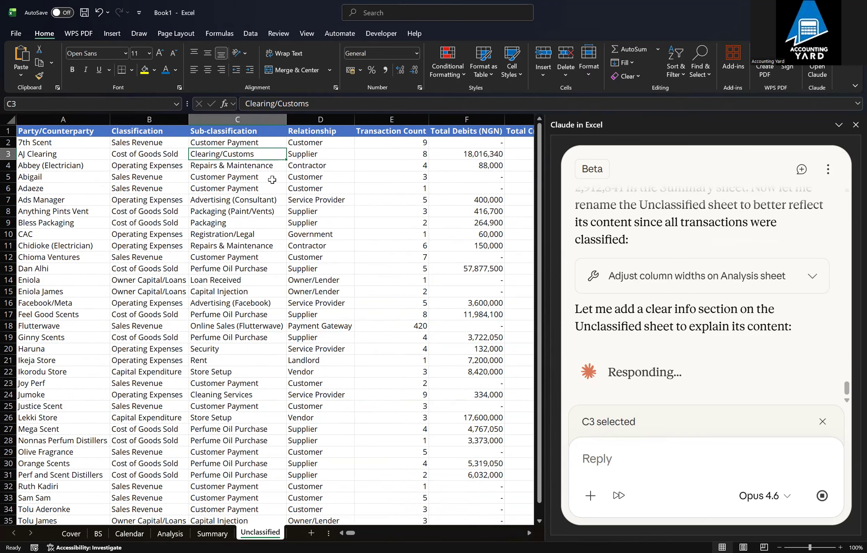
key("Up")
key("Up")
key("Down")
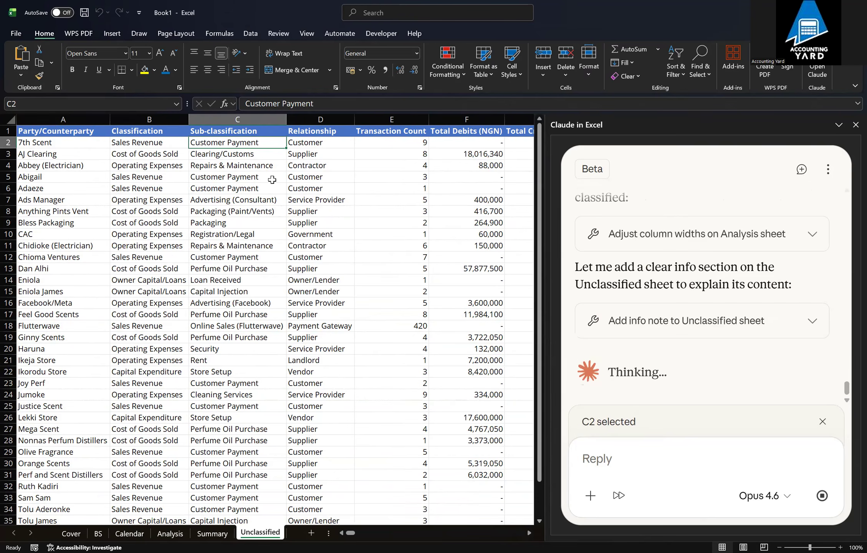
key("Left")
key("Left")
key("Down")
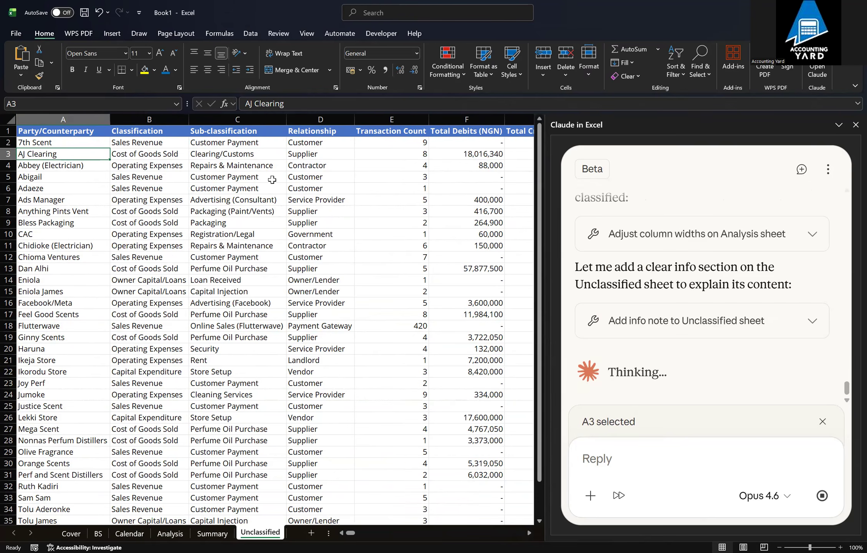
key("Right")
key("Right")
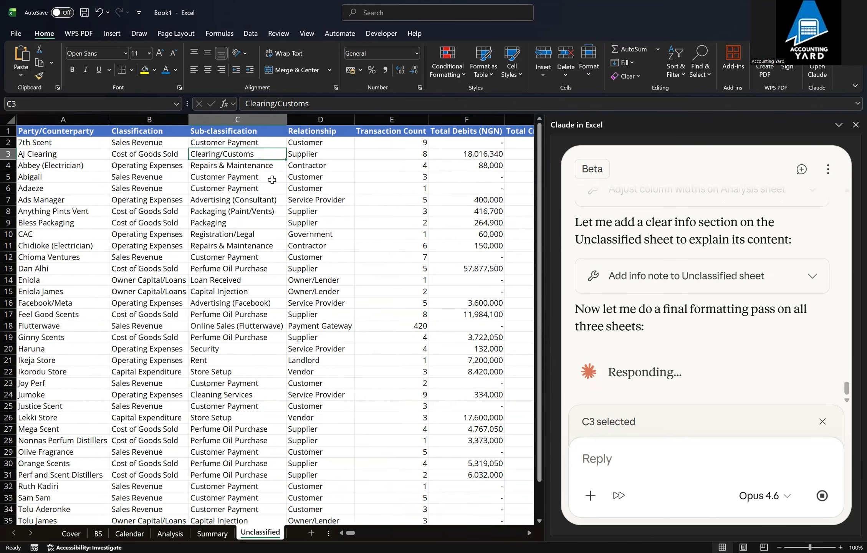
key("Right")
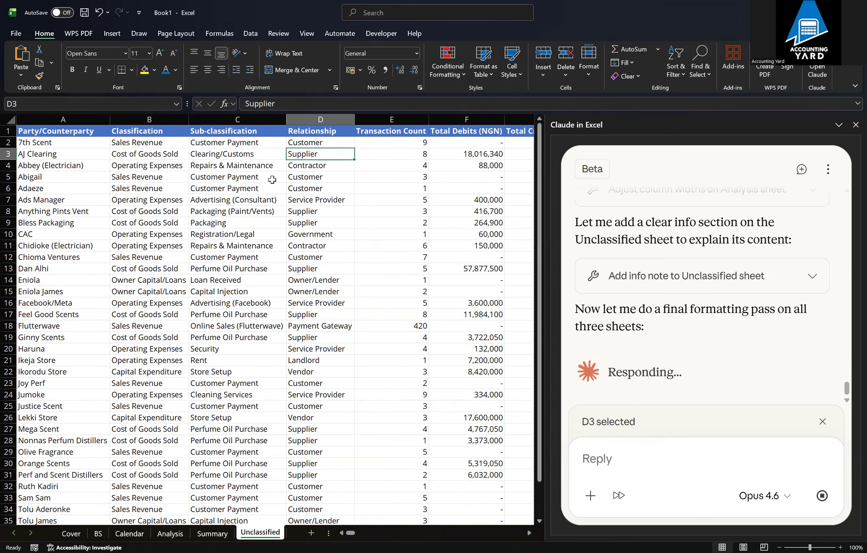
Examine the Relationship entries on the Unclassified sheet down to the Flutterwave row
key("Up")
key("Down")
key("Down")
key("Down")
key("Down")
key("Down")
key("Down")
key("Down")
key("Down")
key("Down")
key("Down")
key("Down")
key("Down")
key("Down")
key("Down")
key("Down")
key("Down")
key("Down")
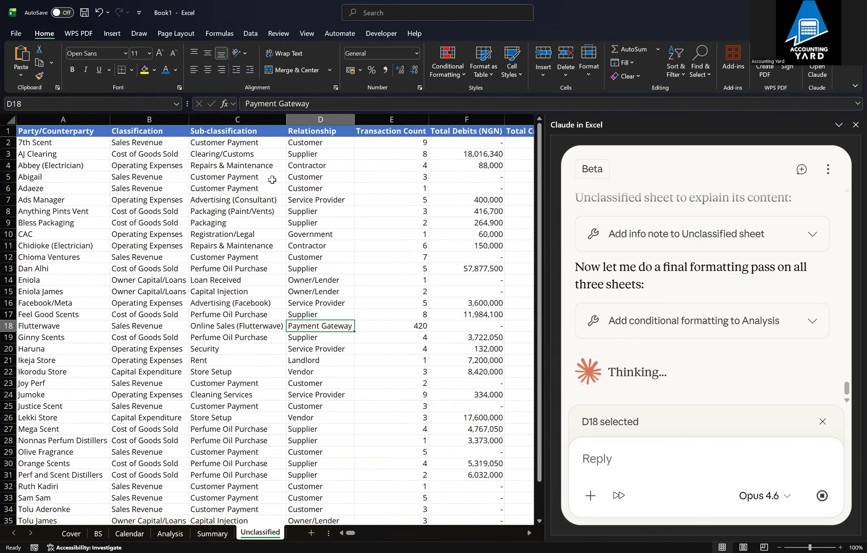
Examine the total debits, relationship and classification in row 19 of the Unclassified sheet
key("Right")
key("Right")
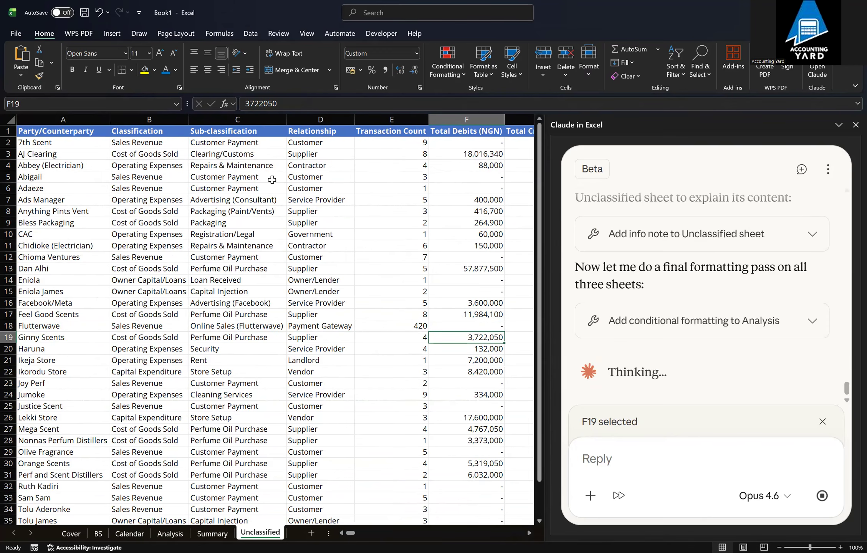
key("Left")
key("Left")
key("Left")
key("Left")
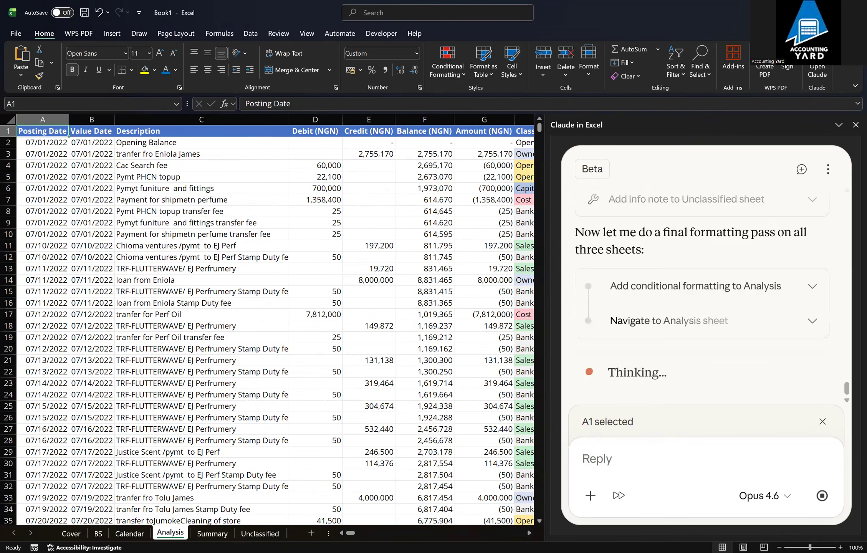
Return to the Unclassified sheet and check the sub-classifications in rows 30 and 12
left_click(258, 533)
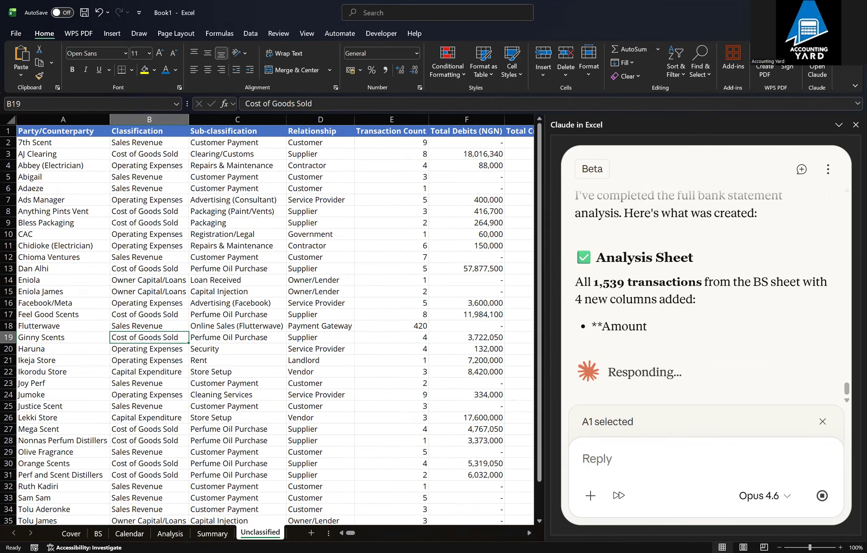
left_click(236, 464)
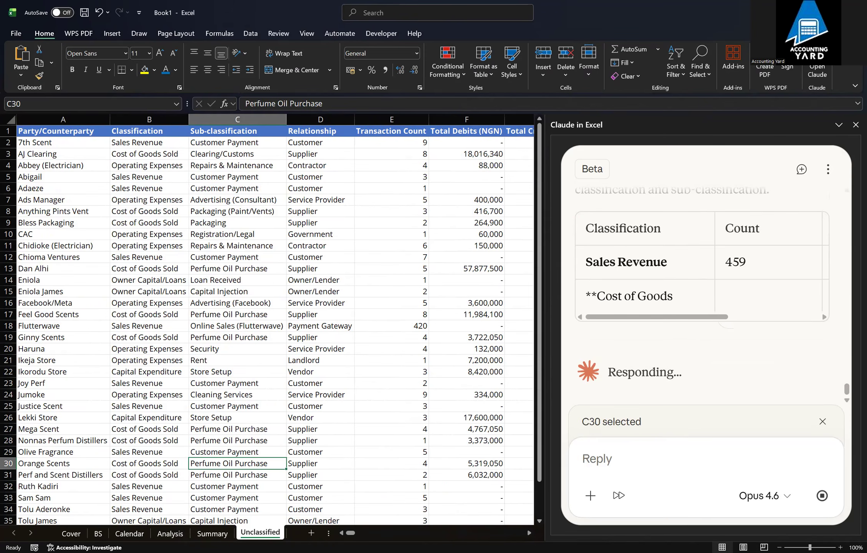
left_click(226, 257)
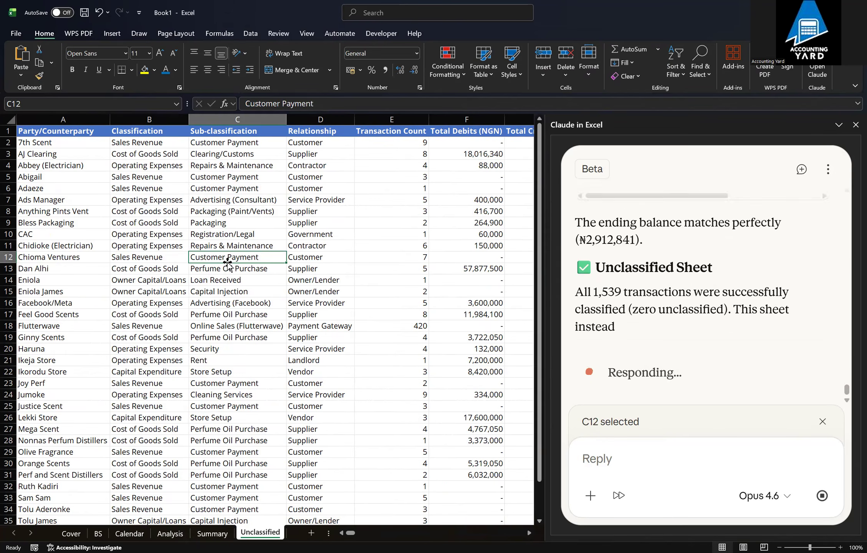
Examine row 12 across its relationship, transaction count, total debits, total credits and sample description
key("Right")
key("Right")
key("Right")
key("Right")
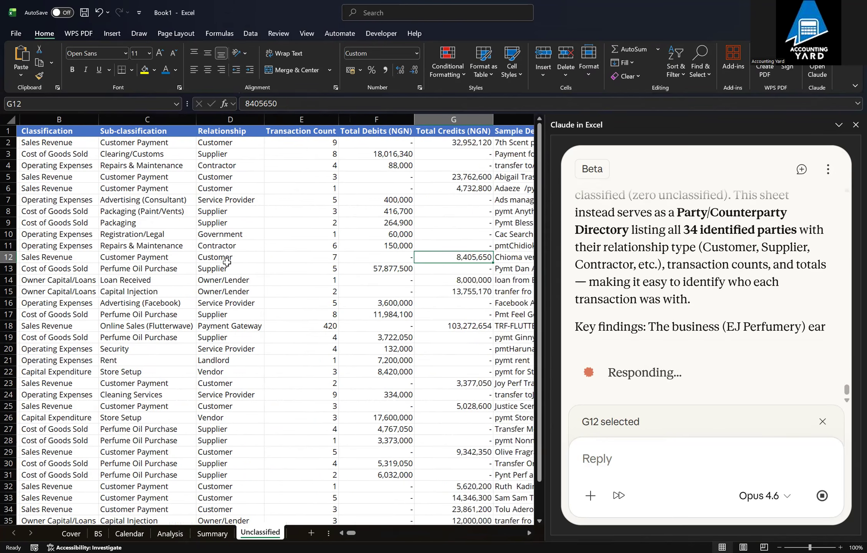
key("Right")
Examine the sample descriptions from row 12 up to row 2, and the total credits in row 2
key("Up")
key("Up")
key("Up")
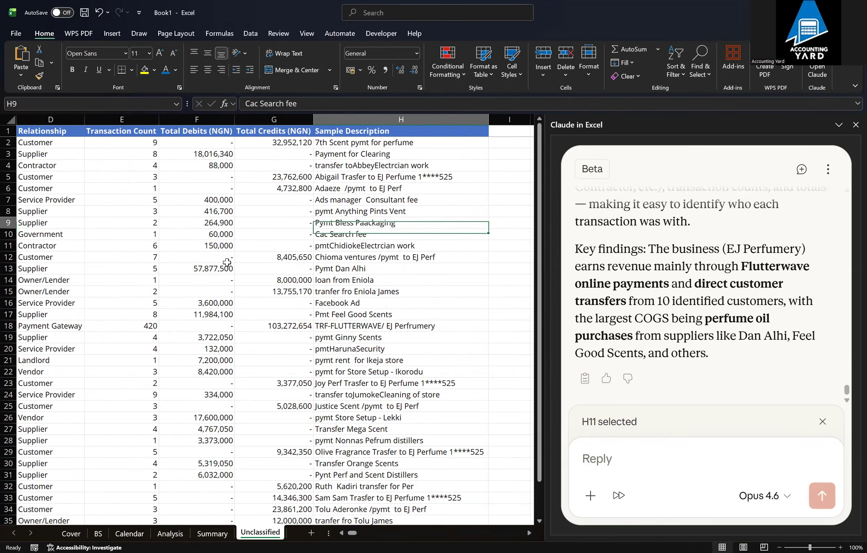
key("Up")
key("Up")
key("Up")
key("Up")
key("Up")
key("Up")
key("Up")
key("Left")
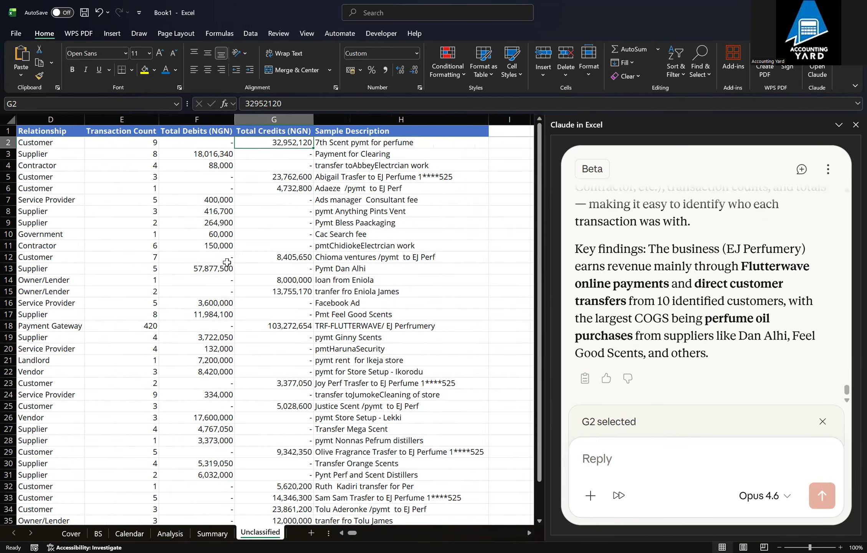
Check the first and last entries of the Party/Counterparty list, and return to the AJ Clearing row
key("Home")
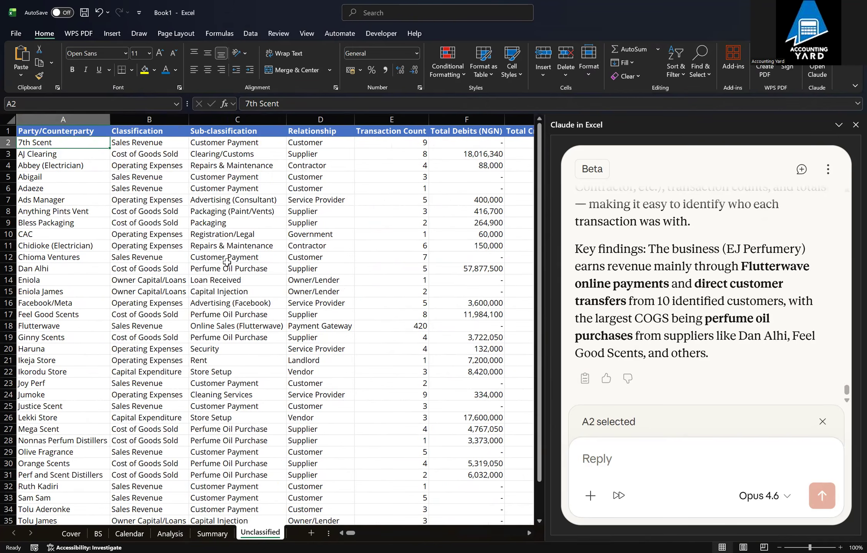
key("ctrl+Down")
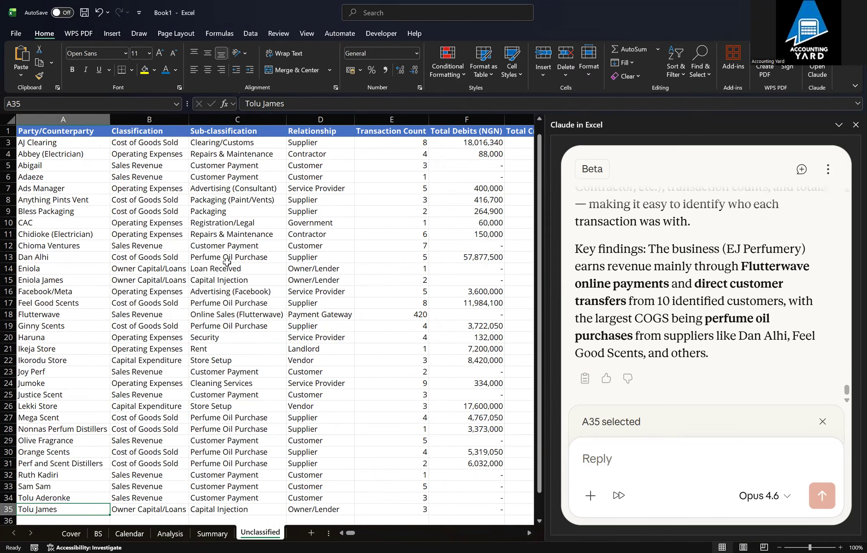
key("ctrl+Home")
key("Down")
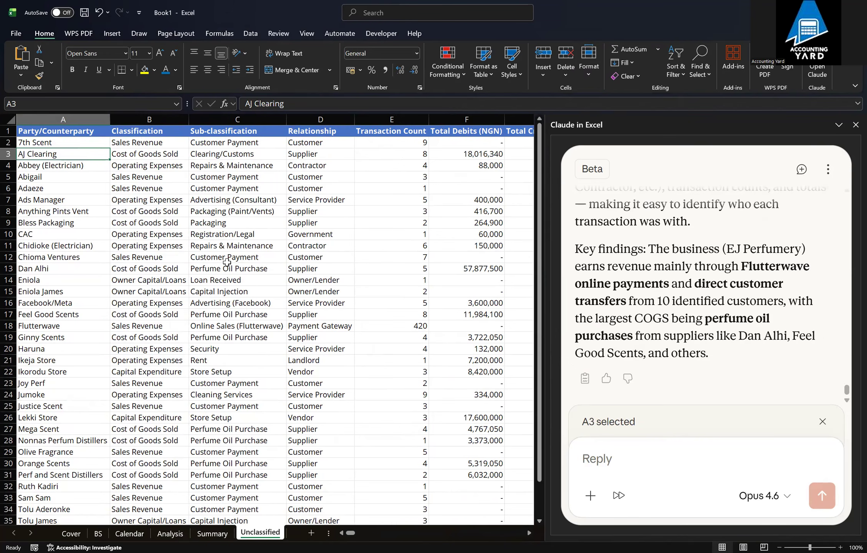
Examine the AJ Clearing row from its classification through debits and credits to the sample description
key("Right")
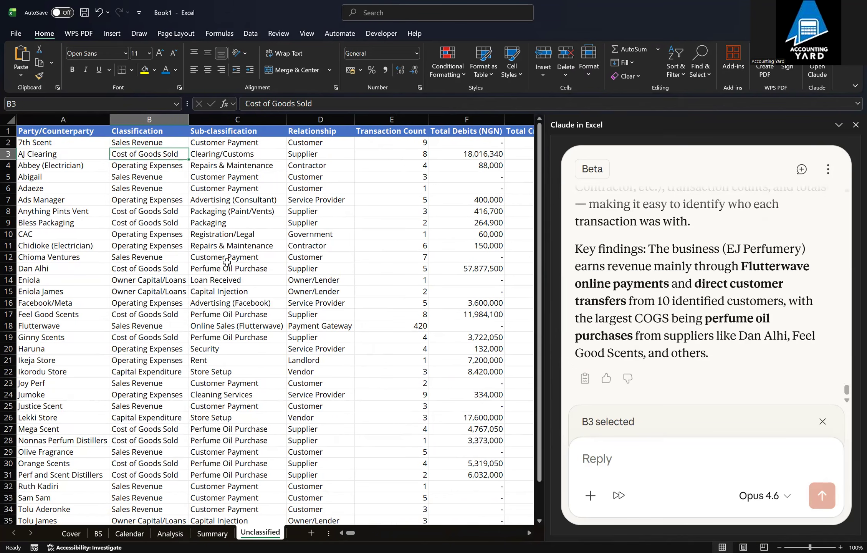
key("Right")
key("Right")
key("Right")
key("Right")
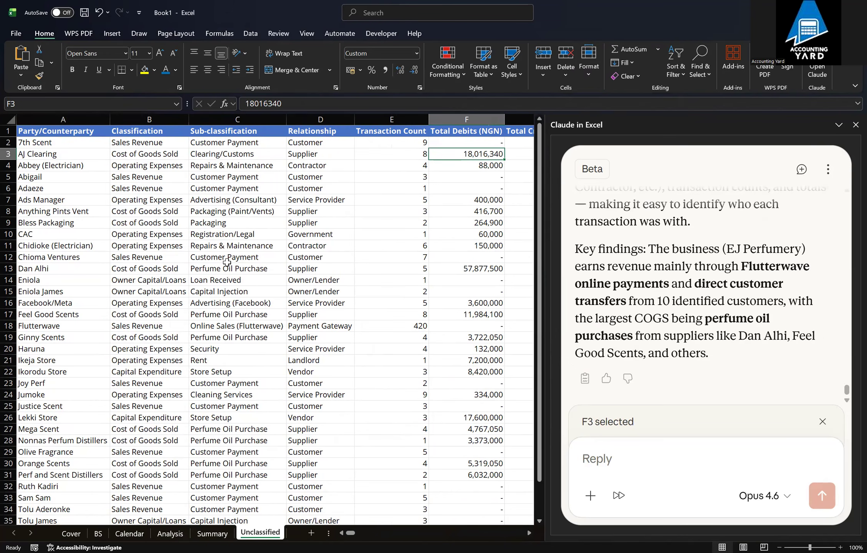
key("Right")
key("Right")
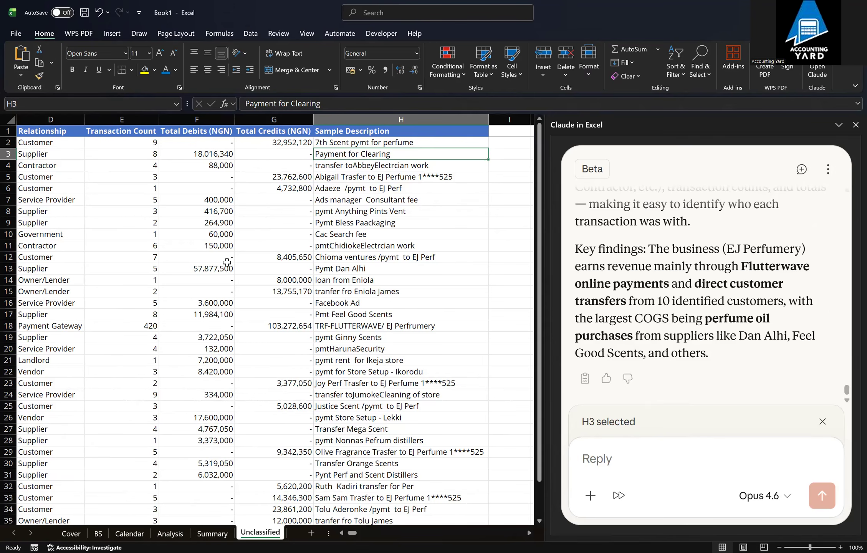
Go back to the party name in the AJ Clearing row and open the Cover sheet
key("Left")
key("Left")
key("Left")
key("Left")
key("Left")
key("Left")
key("Left")
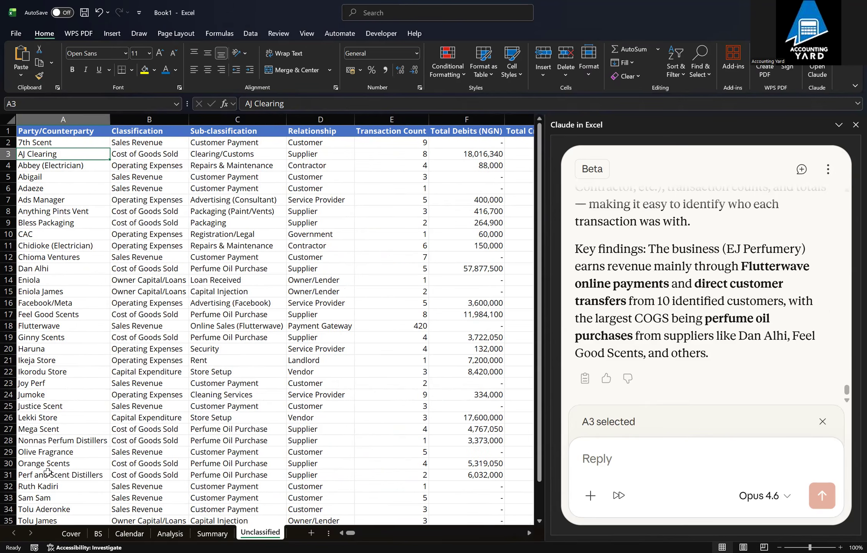
left_click(71, 534)
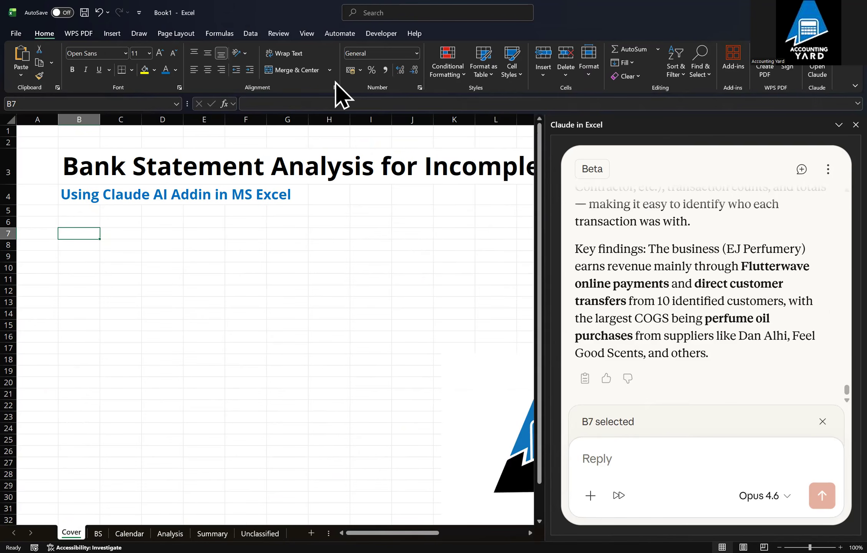